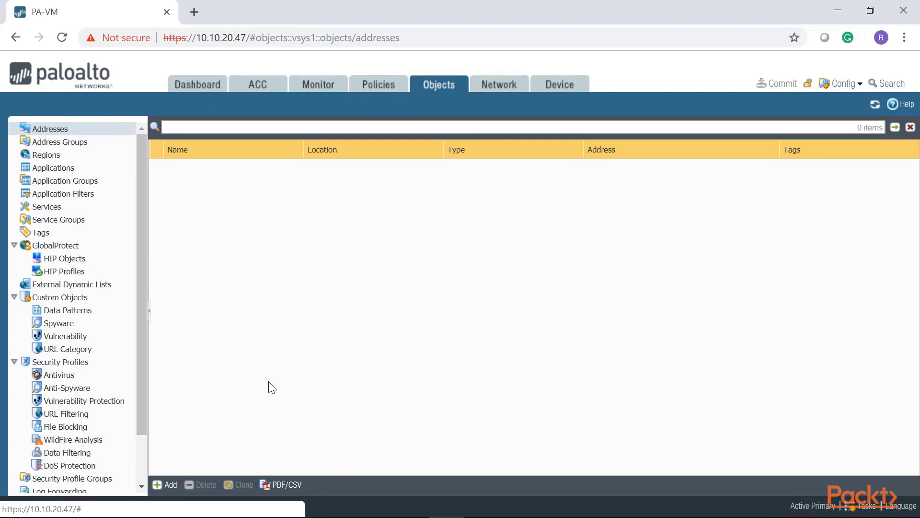
Start a new address object named APP1 of type IP Netmask with the address 10.211.43.44
{"action": "left_click", "coordinate": [171, 485]}
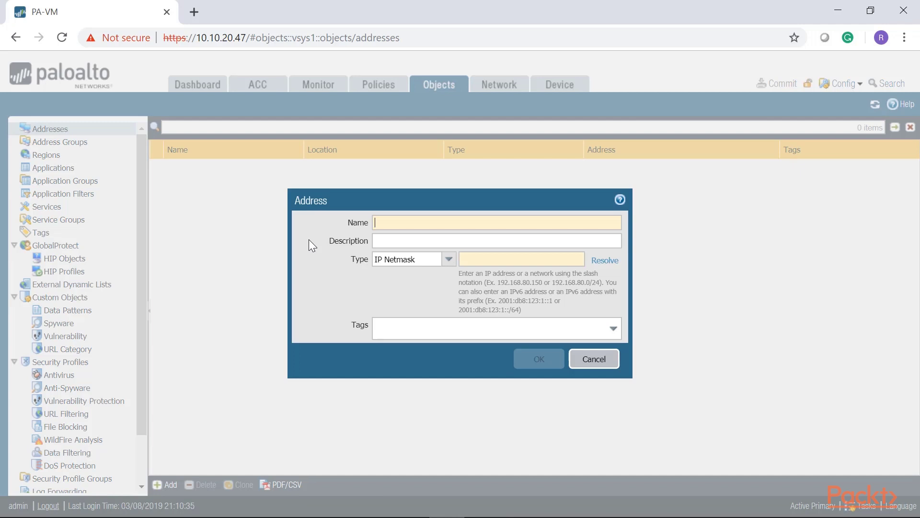
{"action": "type", "text": "APP1"}
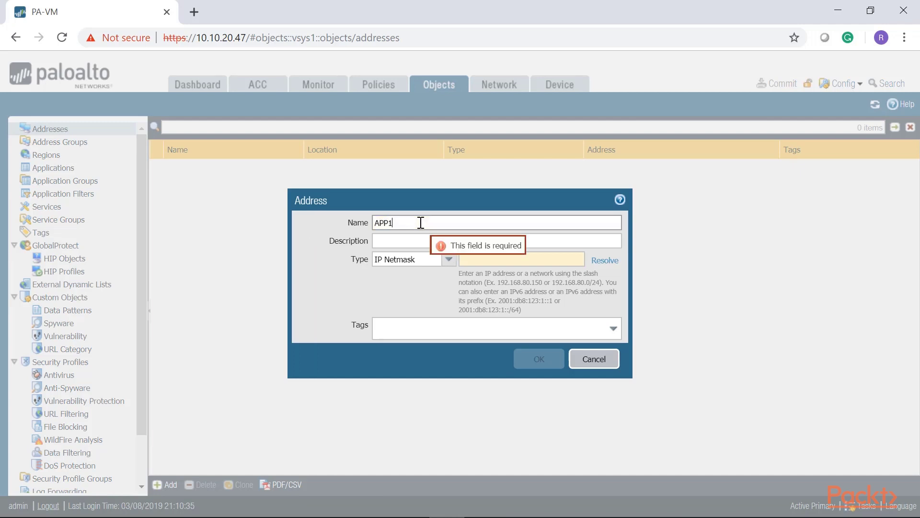
{"action": "left_click", "coordinate": [475, 259]}
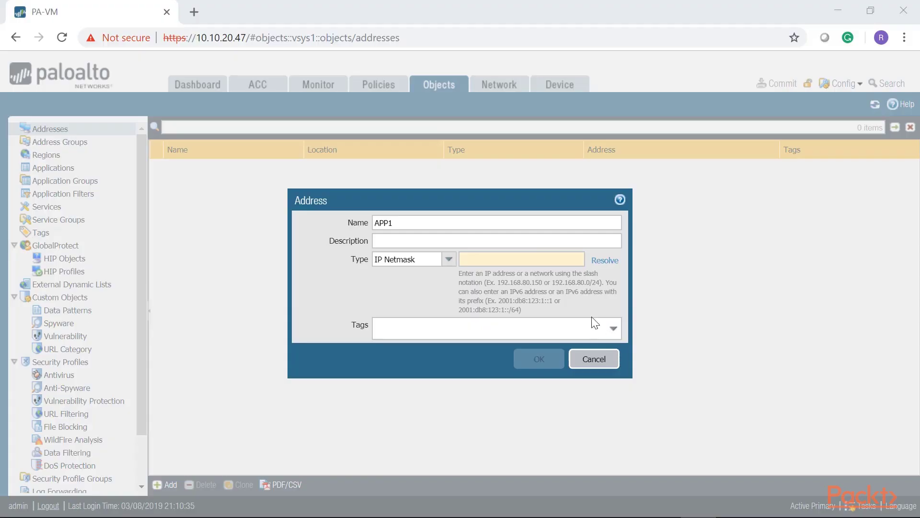
{"action": "left_click", "coordinate": [538, 259]}
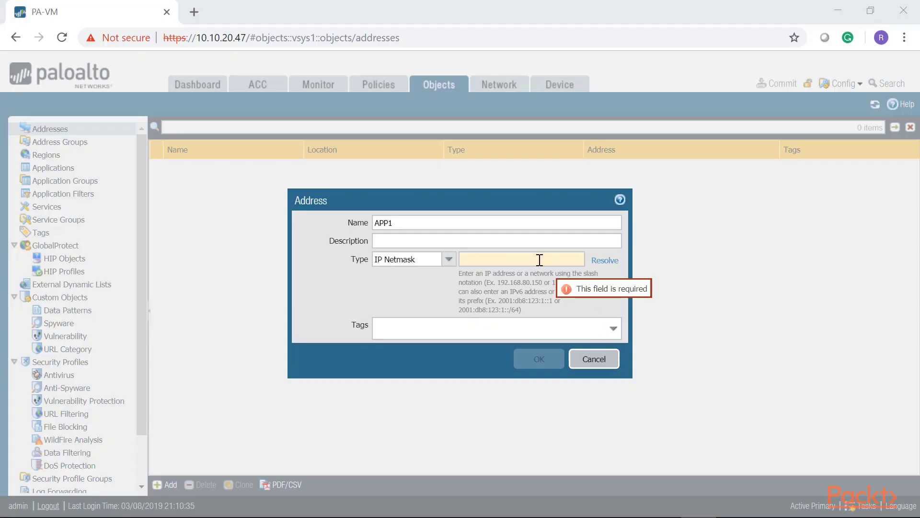
{"action": "right_click", "coordinate": [538, 259]}
{"action": "left_click", "coordinate": [548, 372]}
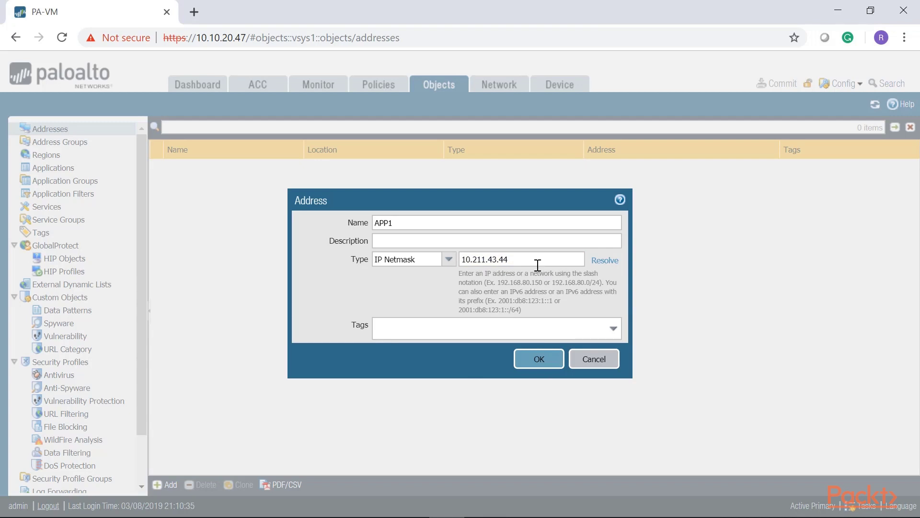
Try the subnet 10.211.43.0/24 as the object's address and change it back to 10.211.43.44
{"action": "left_click_drag", "start_coordinate": [600, 283], "coordinate": [551, 280]}
{"action": "left_click_drag", "start_coordinate": [520, 259], "coordinate": [500, 260]}
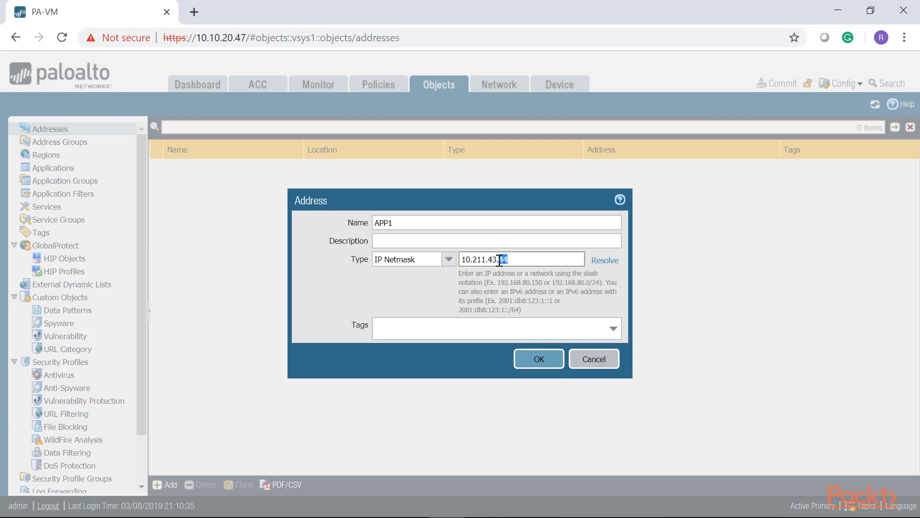
{"action": "type", "text": "0/24"}
{"action": "left_click_drag", "start_coordinate": [520, 262], "coordinate": [500, 261]}
{"action": "type", "text": "44"}
Prefix the address object's name so it reads eCommerce-APP1, and save the object
{"action": "left_click", "coordinate": [426, 227]}
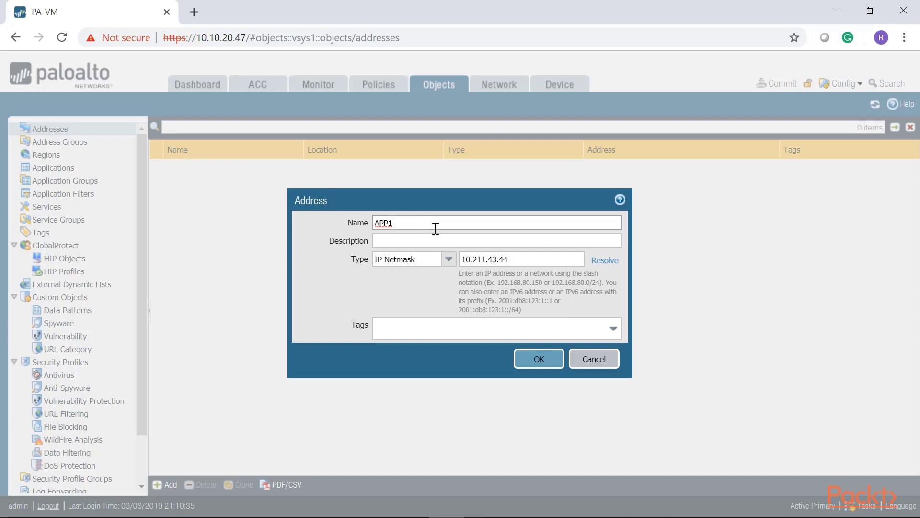
{"action": "left_click_drag", "start_coordinate": [401, 222], "coordinate": [352, 219]}
{"action": "left_click", "coordinate": [377, 223]}
{"action": "type", "text": "eComerce-"}
{"action": "left_click", "coordinate": [540, 361]}
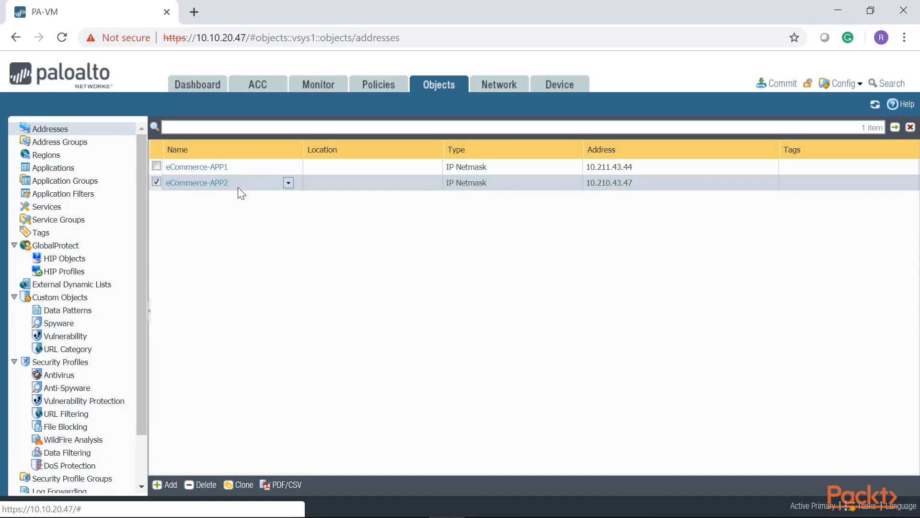
Clone the eCommerce-APP2 address object and rename the copy as eCommerce-APP3
{"action": "left_click", "coordinate": [243, 485]}
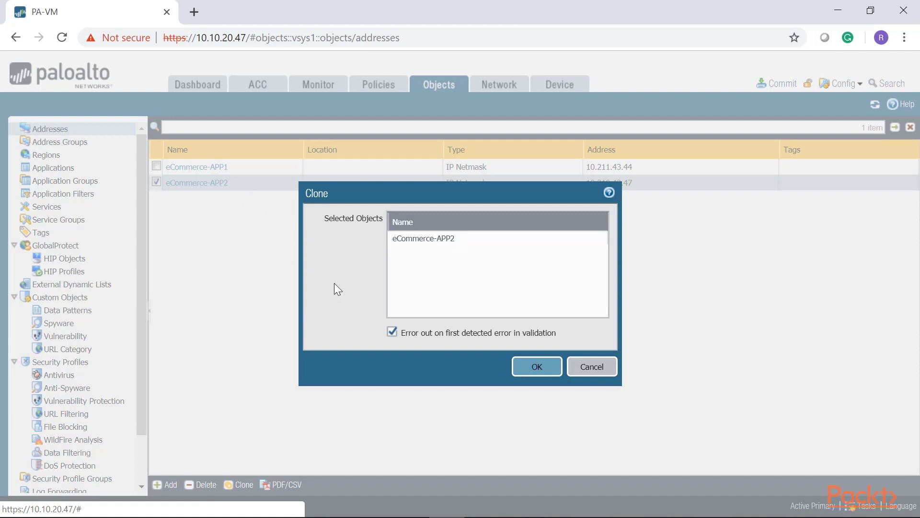
{"action": "left_click", "coordinate": [535, 368]}
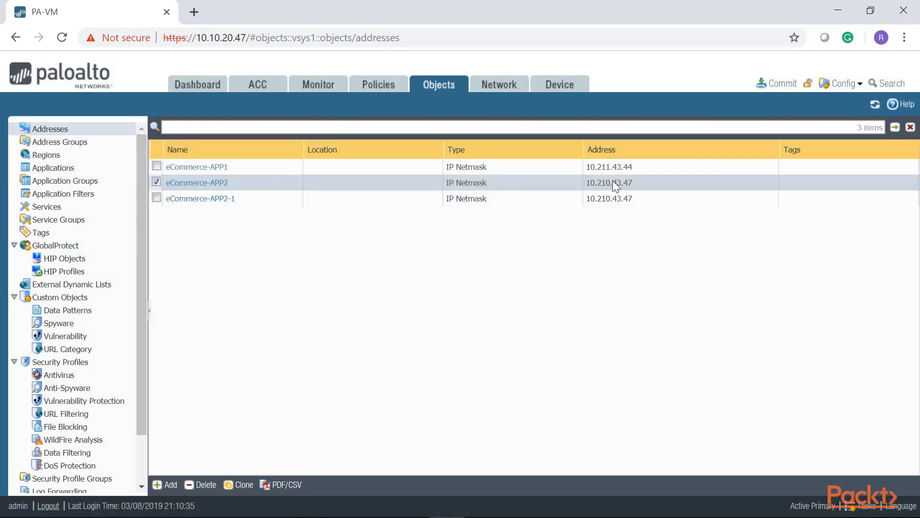
{"action": "left_click", "coordinate": [201, 199]}
{"action": "left_click_drag", "start_coordinate": [432, 224], "coordinate": [472, 223]}
{"action": "type", "text": "3"}
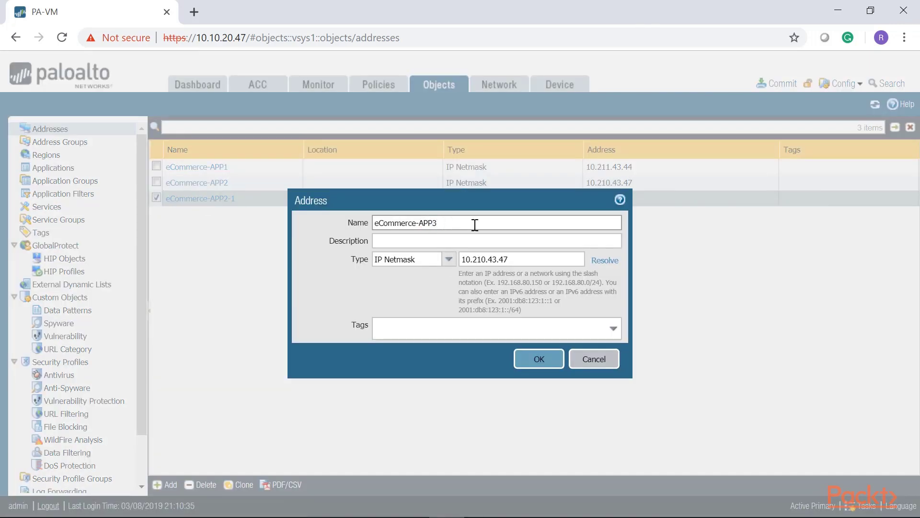
Set the eCommerce-APP3 object's IP address to 10.210.43.48 and save it
{"action": "left_click", "coordinate": [507, 259]}
{"action": "key", "text": "BackSpace"}
{"action": "type", "text": "8"}
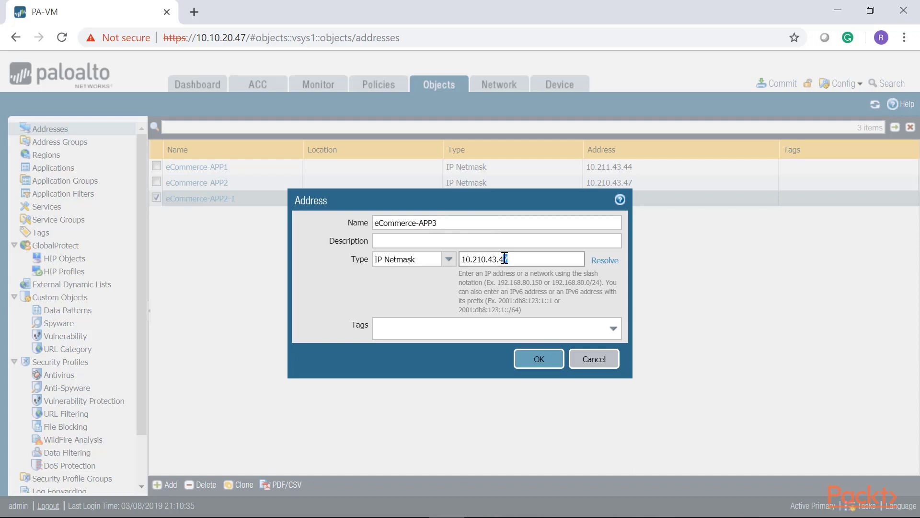
{"action": "left_click", "coordinate": [539, 361]}
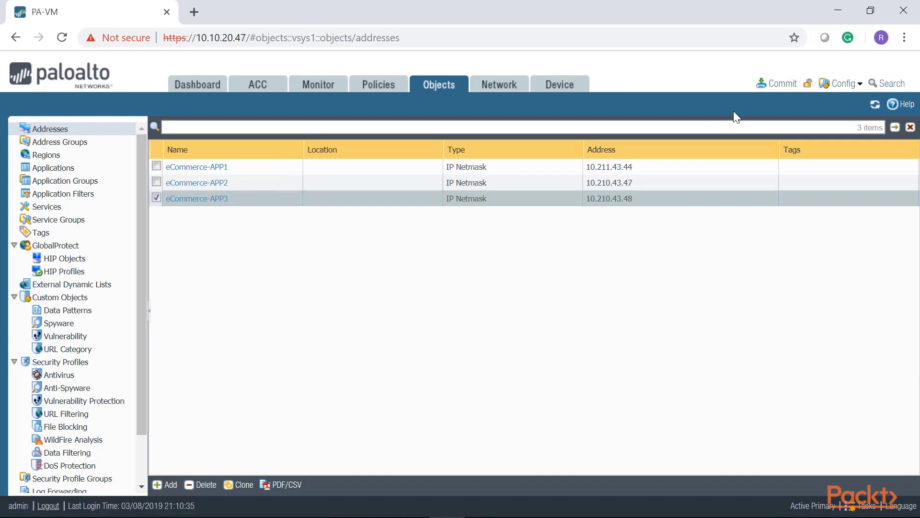
Commit the configuration with the eCommerce-APP address objects and dismiss the commit status
{"action": "left_click", "coordinate": [774, 86]}
{"action": "left_click", "coordinate": [590, 444]}
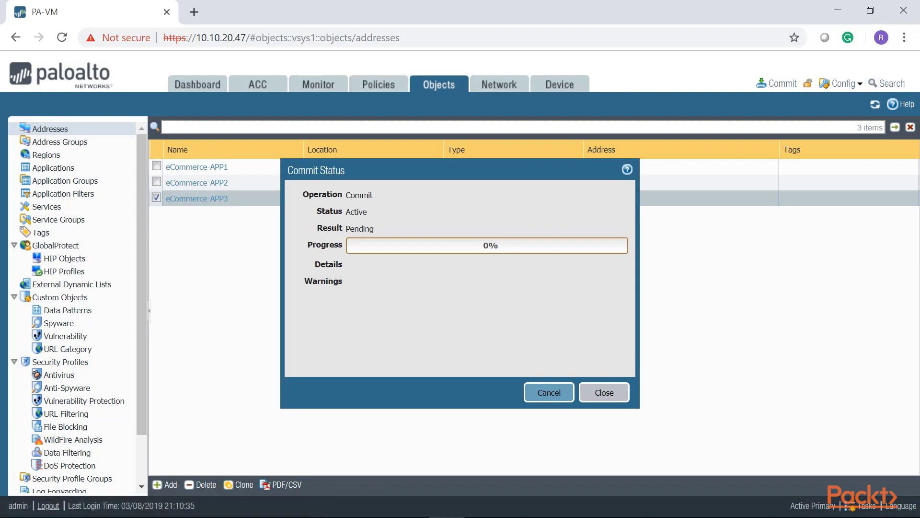
{"action": "left_click", "coordinate": [615, 398]}
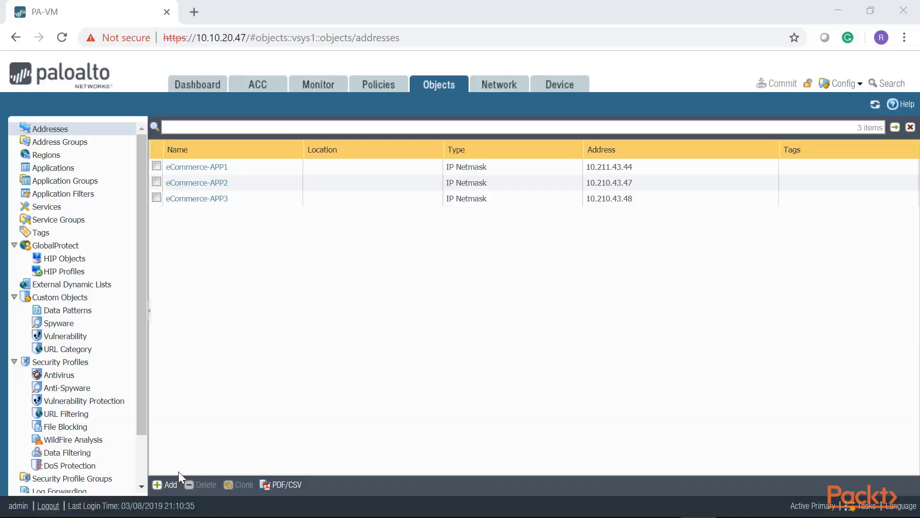
Create an IP Netmask address object named eCommerce-Web1 with the address 10.10.254.44
{"action": "left_click", "coordinate": [171, 485]}
{"action": "type", "text": "e"}
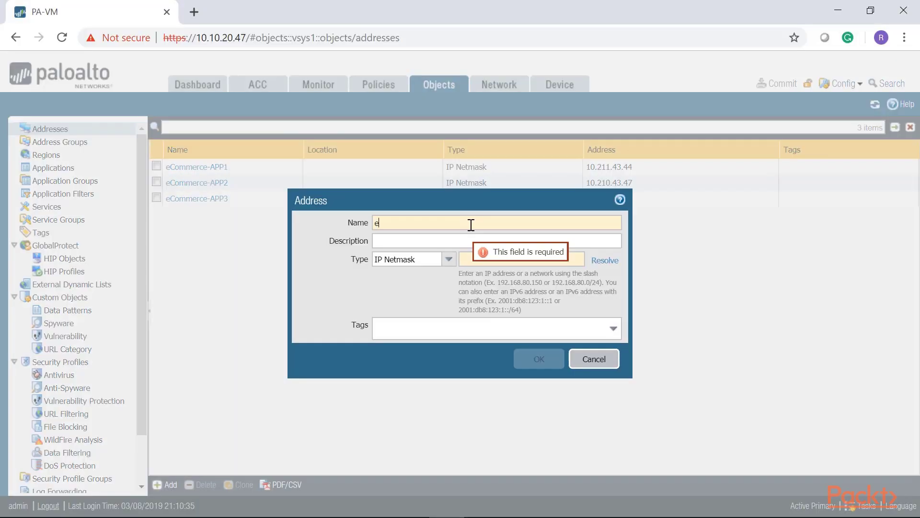
{"action": "type", "text": "Commerce-Web1"}
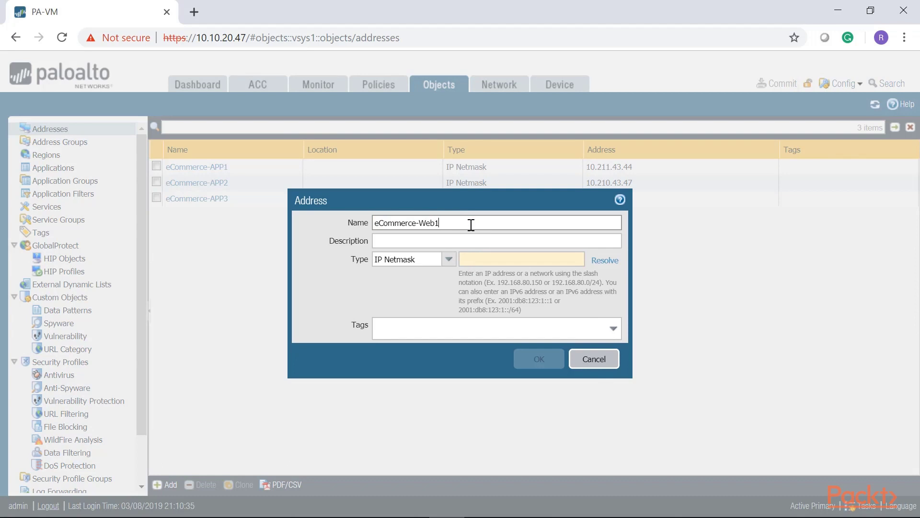
{"action": "right_click", "coordinate": [477, 259]}
{"action": "left_click", "coordinate": [509, 377]}
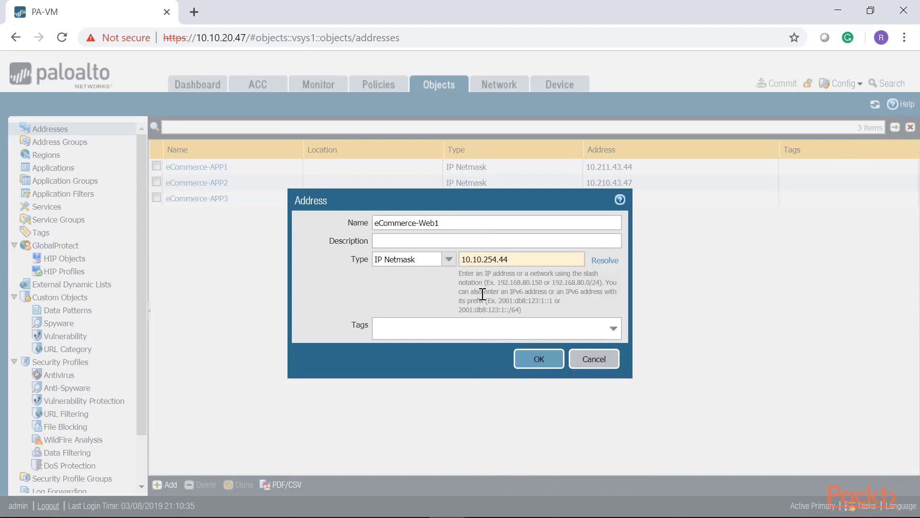
{"action": "left_click", "coordinate": [539, 359]}
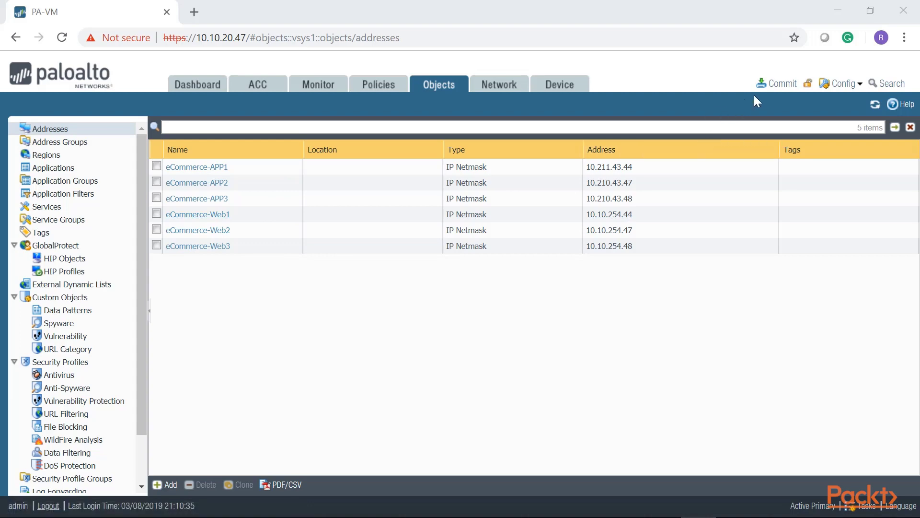
Commit the configuration with the eCommerce-Web address objects and dismiss the commit status
{"action": "left_click", "coordinate": [779, 83]}
{"action": "left_click", "coordinate": [575, 454]}
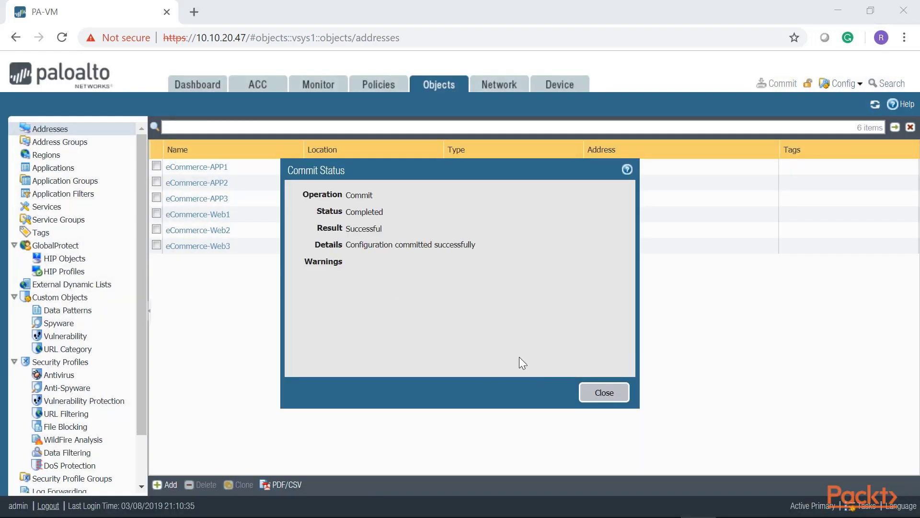
{"action": "left_click", "coordinate": [604, 392]}
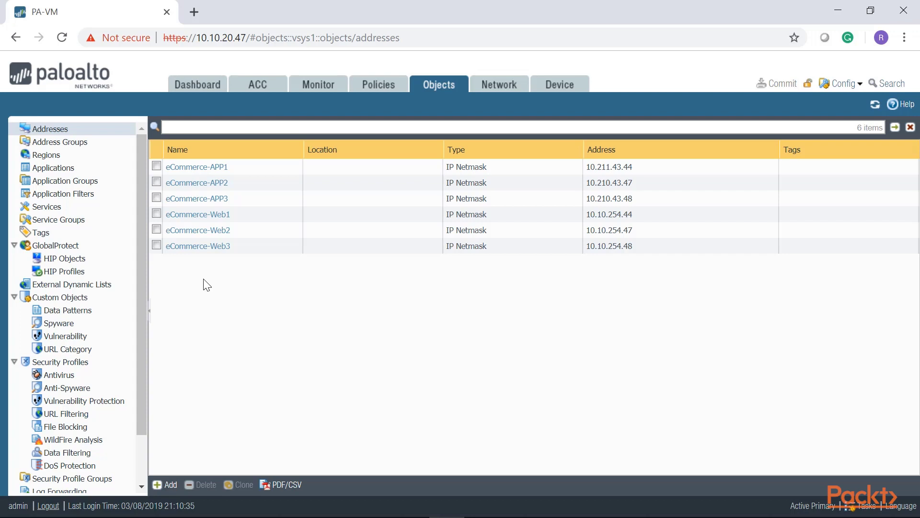
Start a new static address group named eCommerce-AppServers
{"action": "left_click", "coordinate": [79, 142]}
{"action": "left_click", "coordinate": [165, 485]}
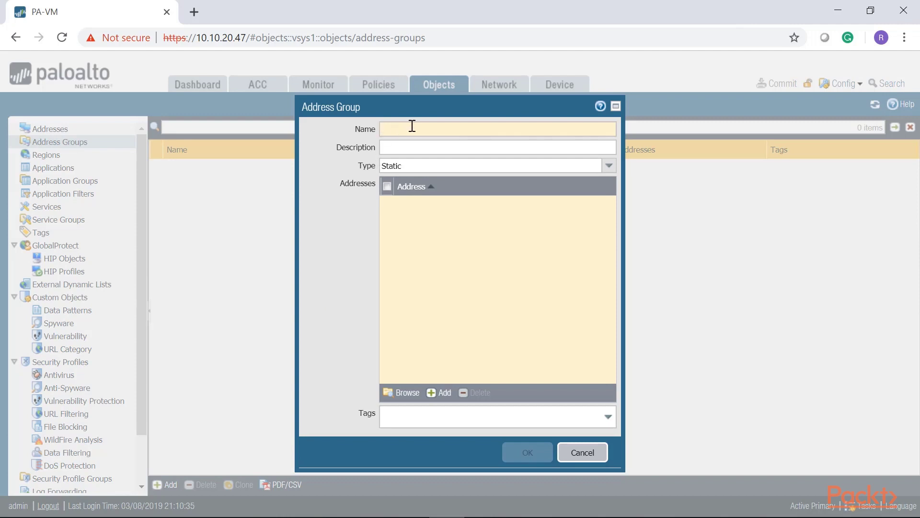
{"action": "type", "text": "eCom"}
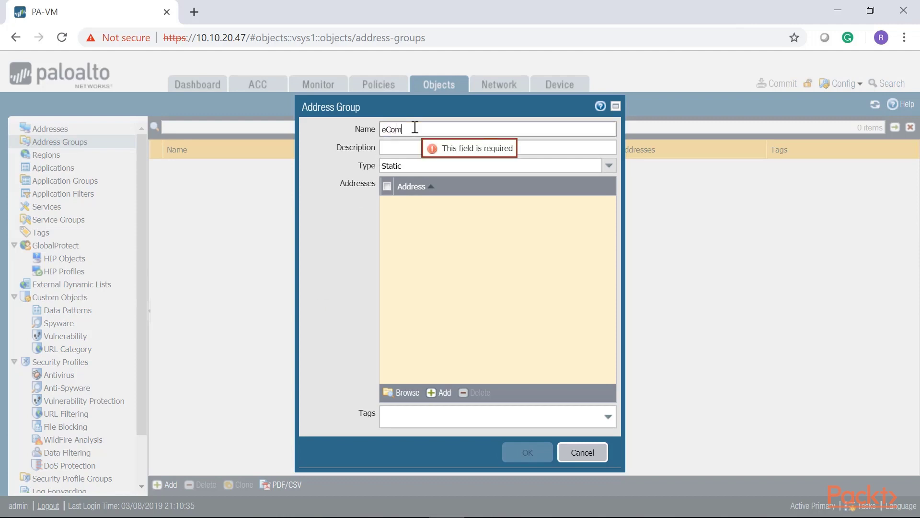
{"action": "type", "text": "merce-AppServers"}
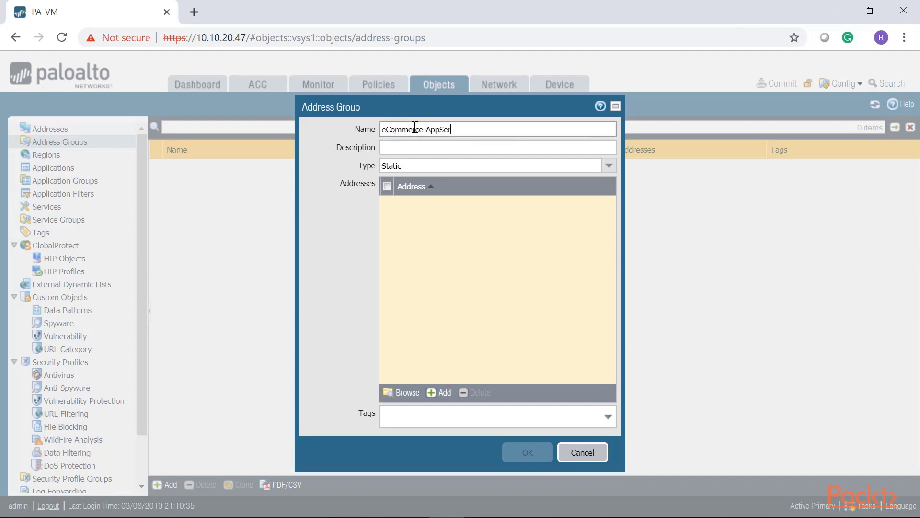
Add eCommerce-APP1, eCommerce-APP2 and eCommerce-APP3 as members of the eCommerce-AppServers group and save it
{"action": "left_click", "coordinate": [435, 394]}
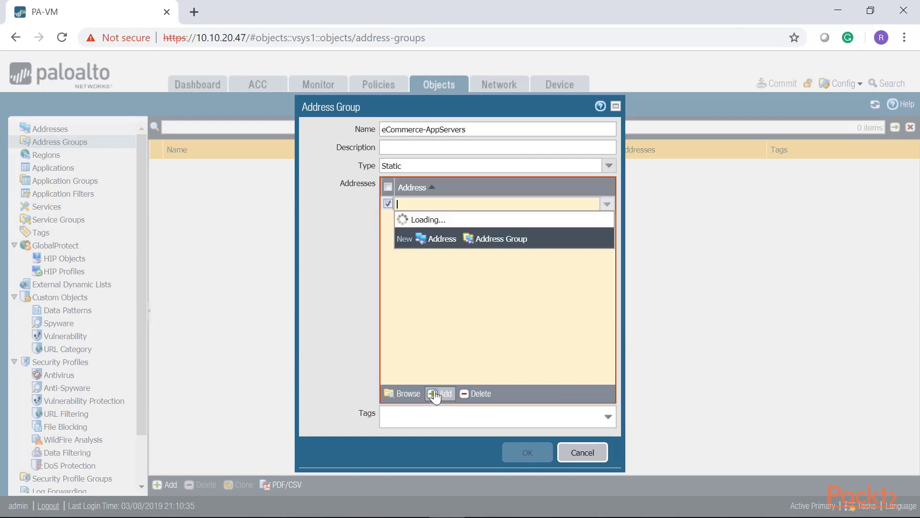
{"action": "left_click", "coordinate": [456, 230]}
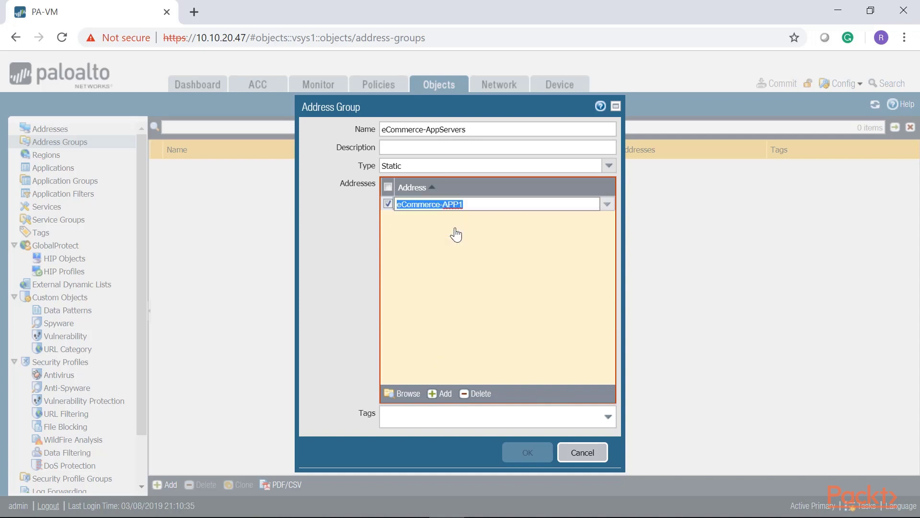
{"action": "left_click", "coordinate": [441, 393]}
{"action": "left_click", "coordinate": [456, 253]}
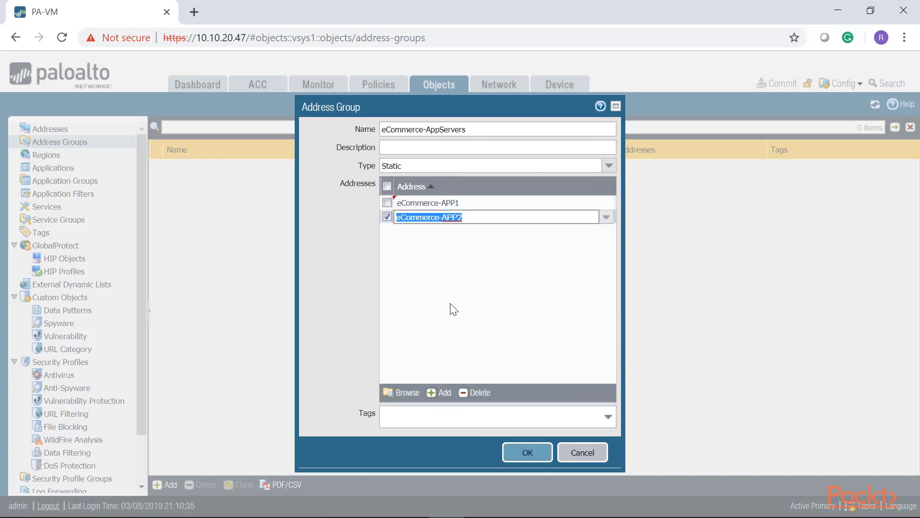
{"action": "left_click", "coordinate": [438, 392]}
{"action": "left_click", "coordinate": [463, 282]}
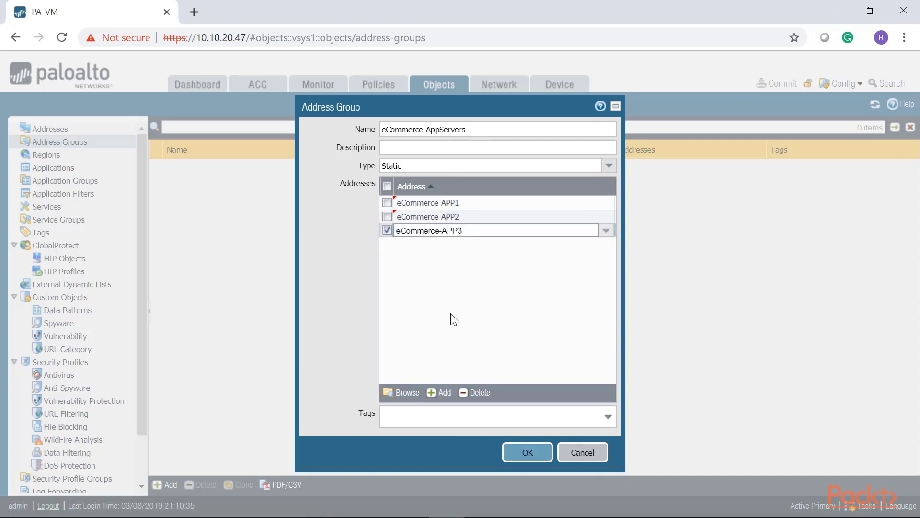
{"action": "left_click", "coordinate": [532, 458]}
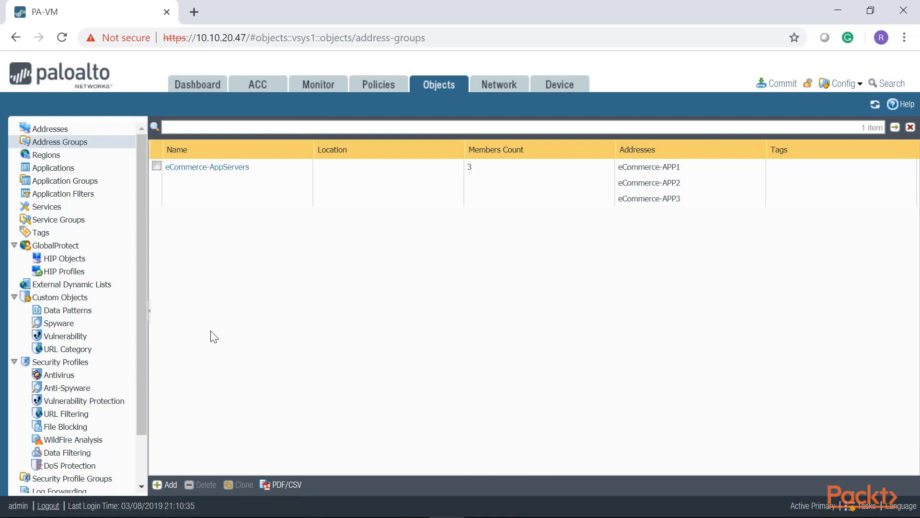
Create a static address group named eCommerce-WebServers containing eCommerce-Web1, eCommerce-Web2 and eCommerce-Web3
{"action": "left_click", "coordinate": [165, 485]}
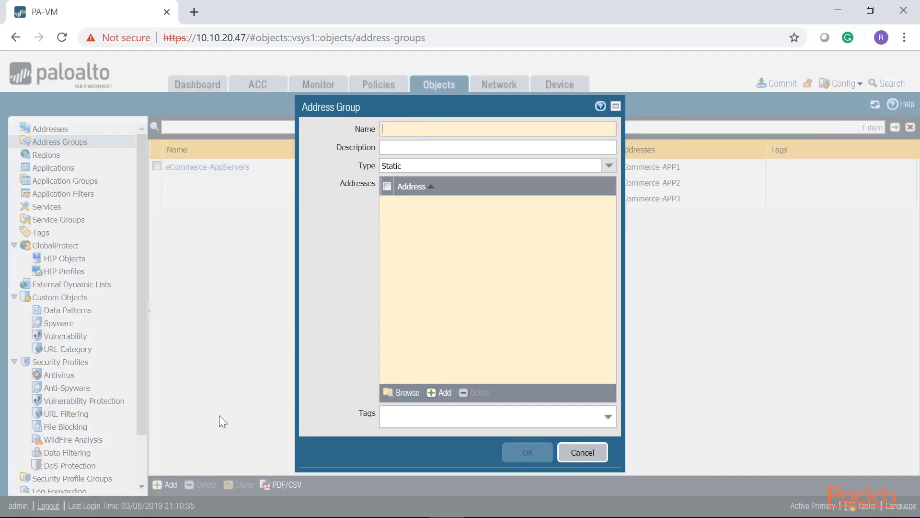
{"action": "type", "text": "e"}
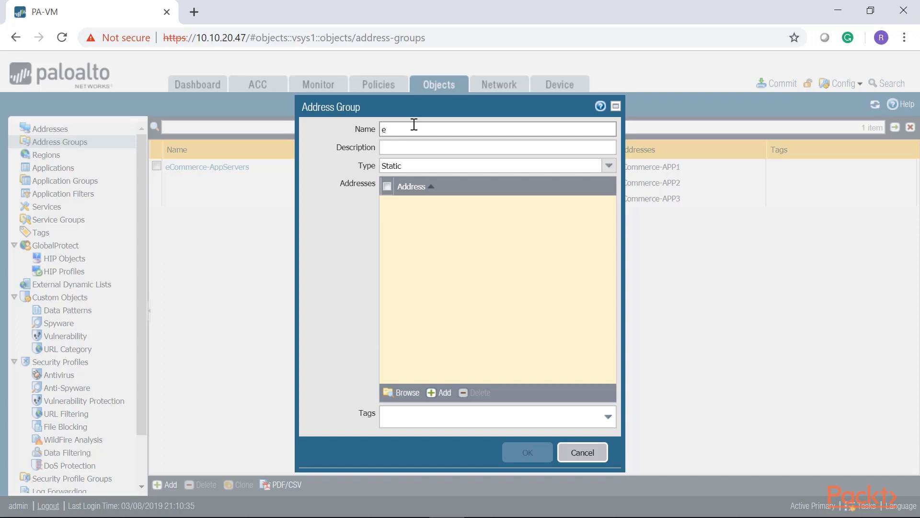
{"action": "type", "text": "Commerce-WebServers"}
{"action": "left_click", "coordinate": [439, 394]}
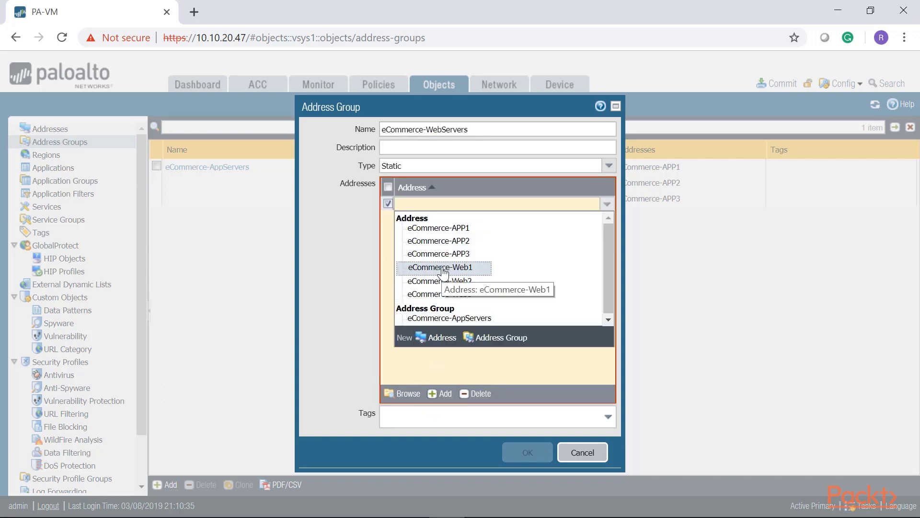
{"action": "left_click", "coordinate": [440, 268]}
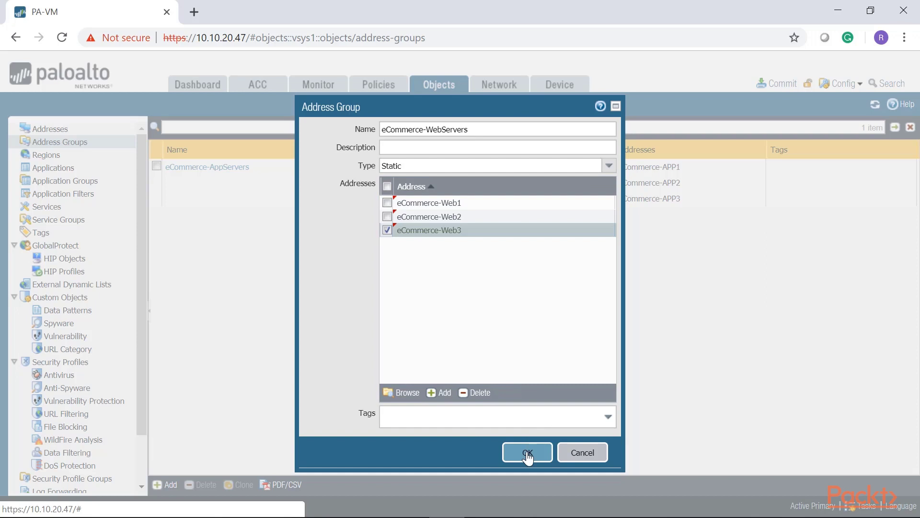
{"action": "left_click", "coordinate": [528, 454]}
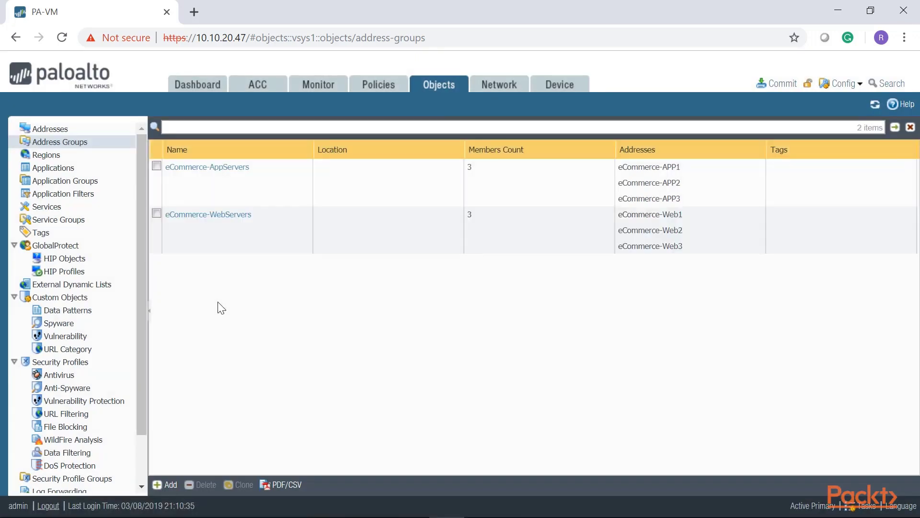